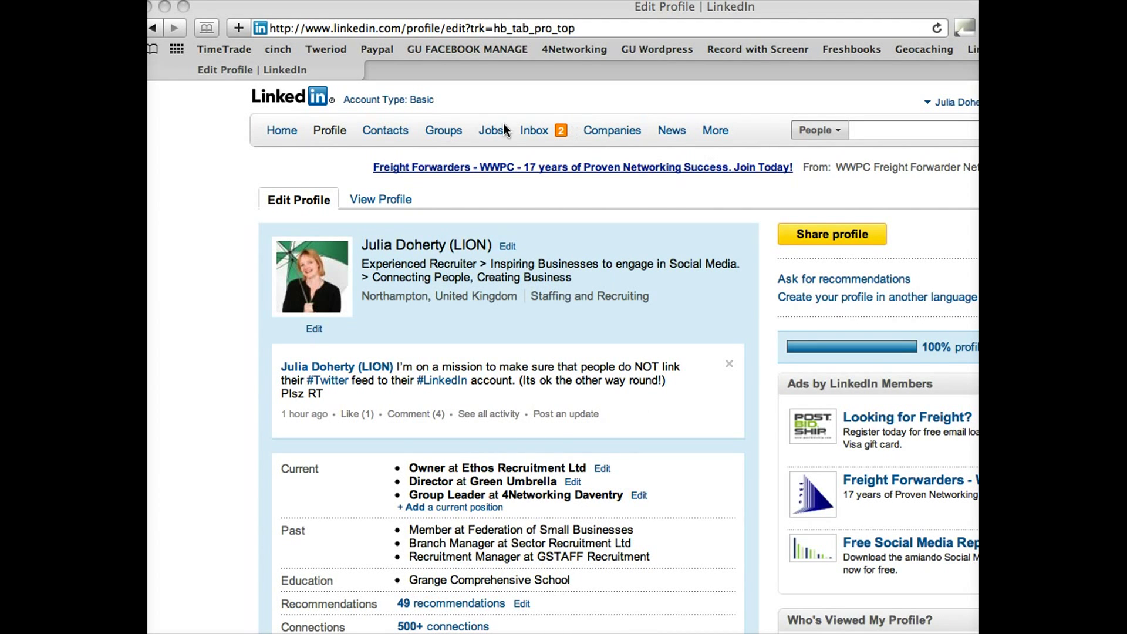
- Launch the Tweets app from LinkedIn's More menu under My Applications
click(724, 131)
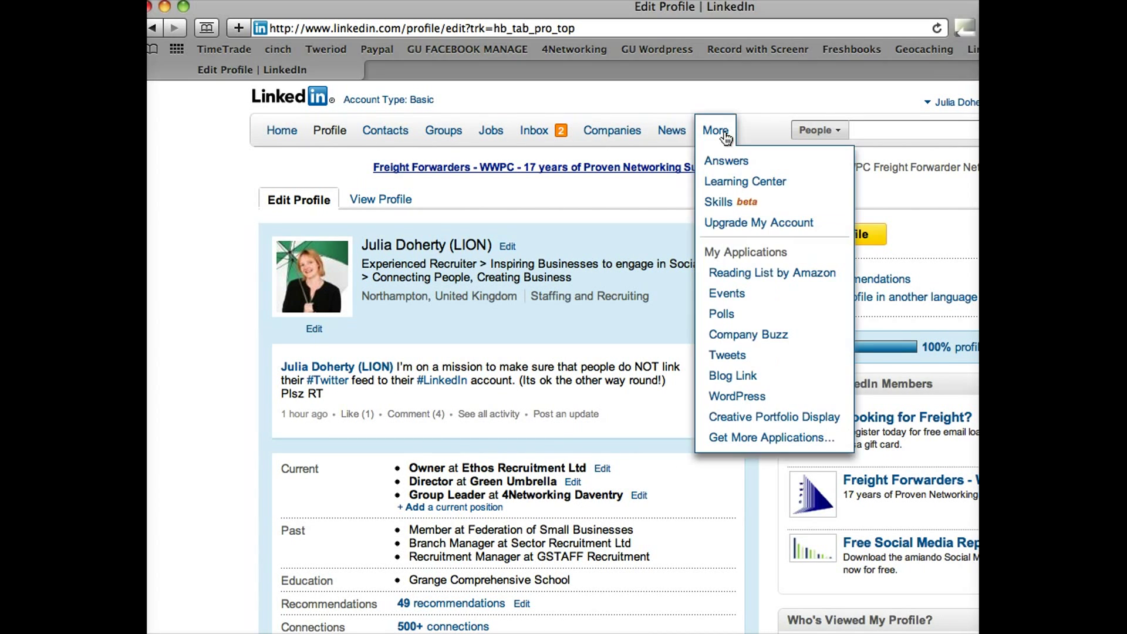
click(727, 356)
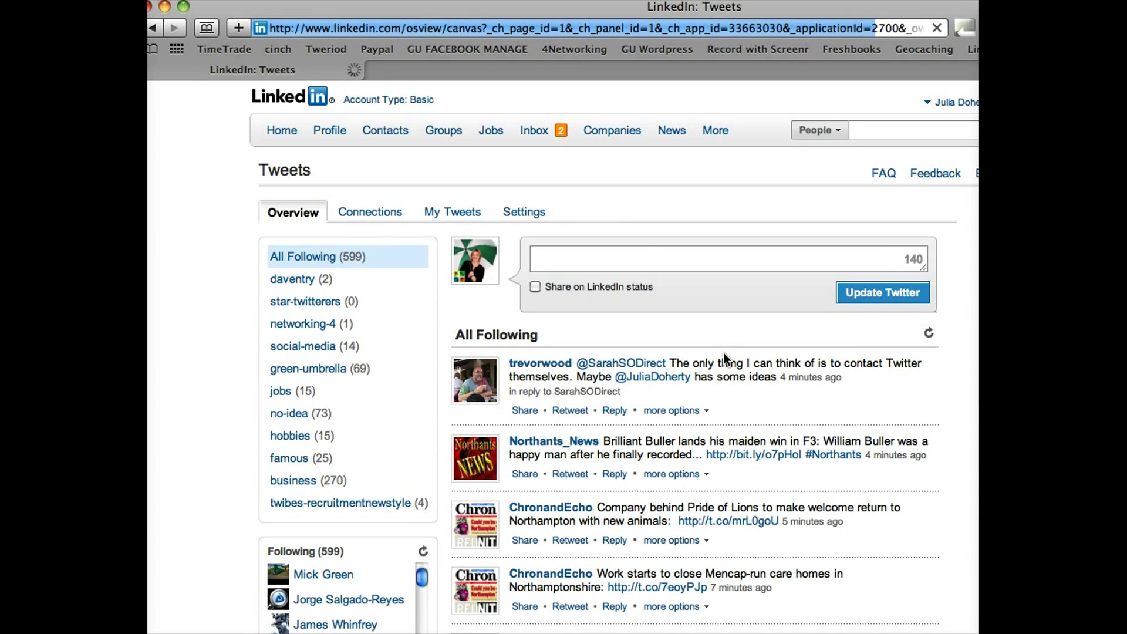
- Show the Tweets settings with 'Display only tweets that include #in' selected
click(531, 220)
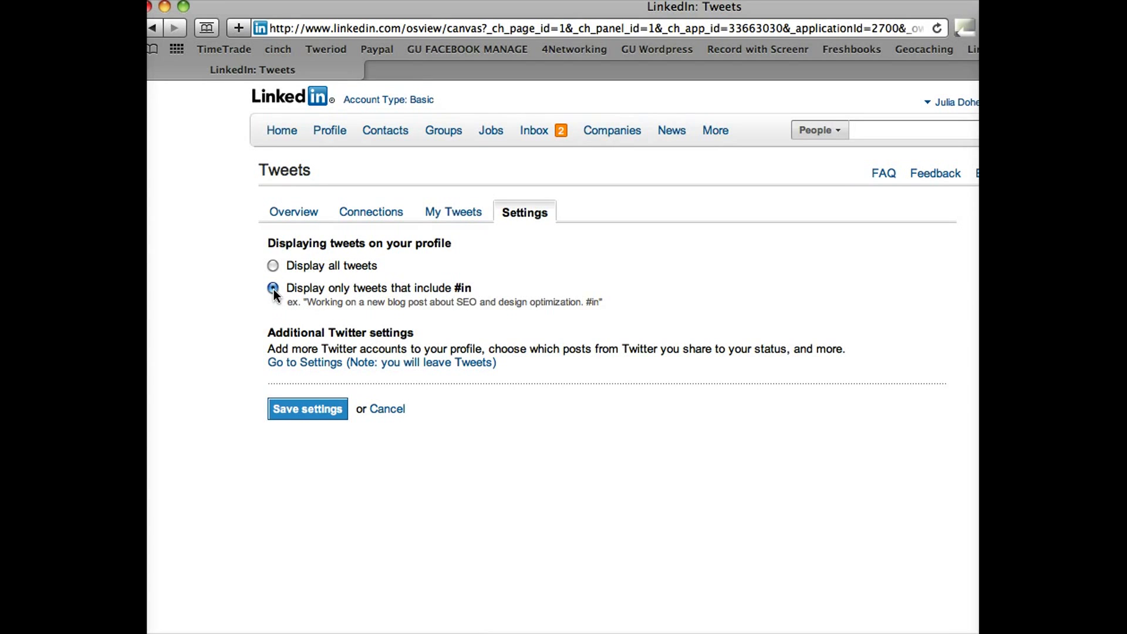
- Save the #in-only tweet display setting and get the success confirmation
click(309, 413)
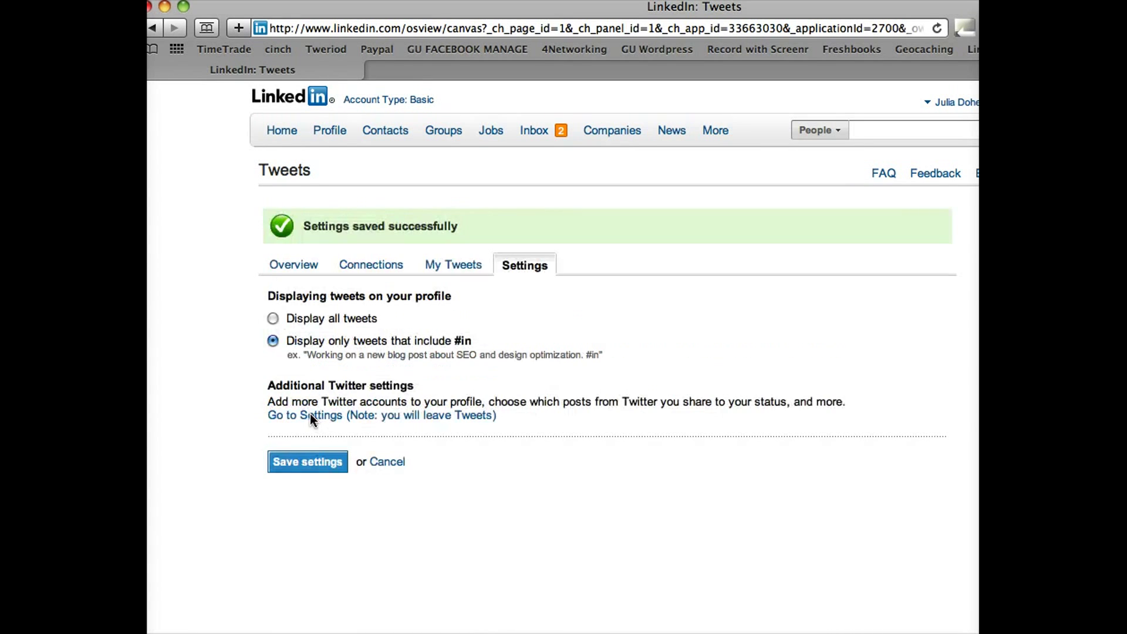